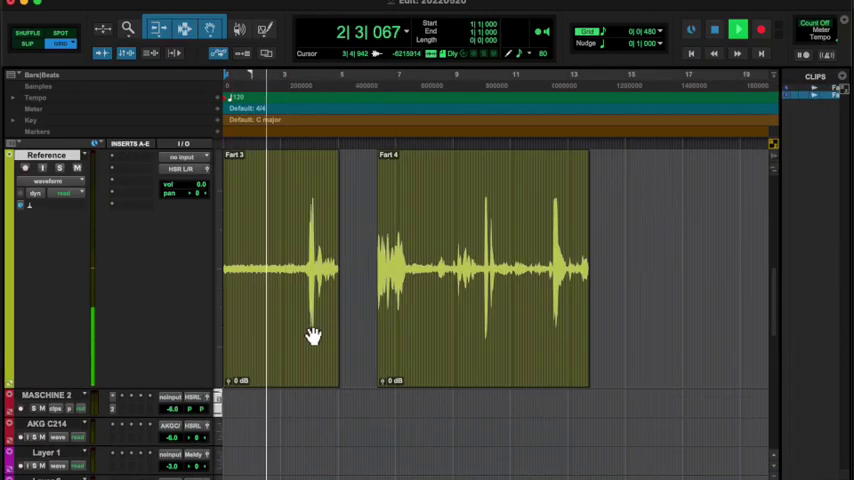
Delete the Fart 3 clip and trim Fart 4 to its latter part.
click(313, 347)
key(Delete)
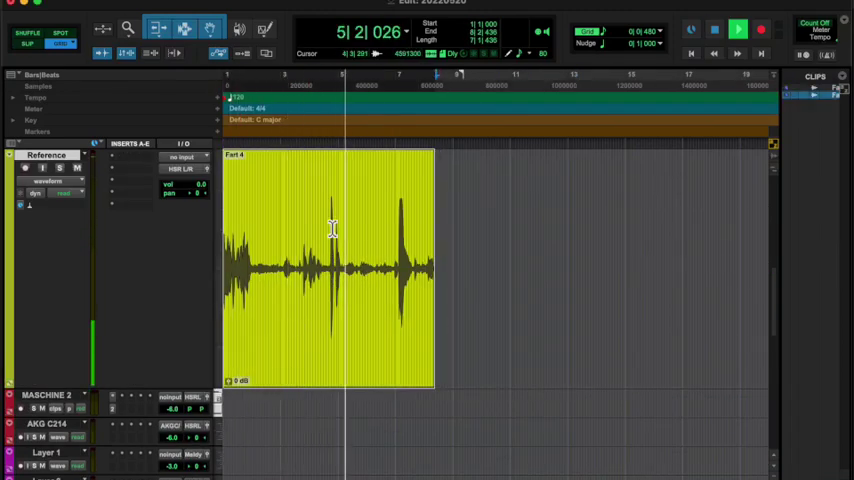
drag(330, 234, 436, 242)
key(ctrl+t)
key(ctrl+bracketright)
Remove Fart 4's middle section and shorten Fart 4-04 to end at bar 4.
mouse_move(368, 354)
mouse_down()
mouse_move(260, 242)
mouse_move(298, 250)
mouse_up()
key(Delete)
click(508, 362)
key(space)
click(676, 239)
drag(652, 360, 313, 348)
key(space)
Add a fade-out to the Fart 4-03 clip and audition it.
click(250, 365)
scroll(316, 238, up, 3)
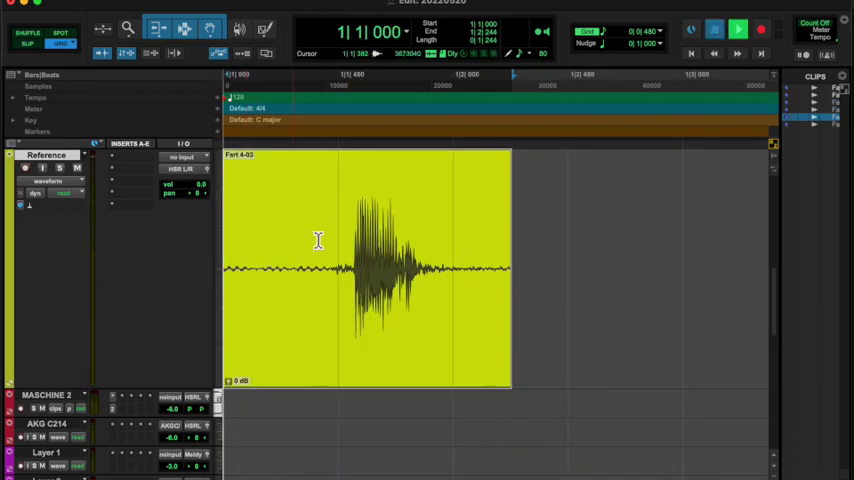
scroll(471, 162, down, 1)
double_click(502, 160)
drag(502, 160, 415, 162)
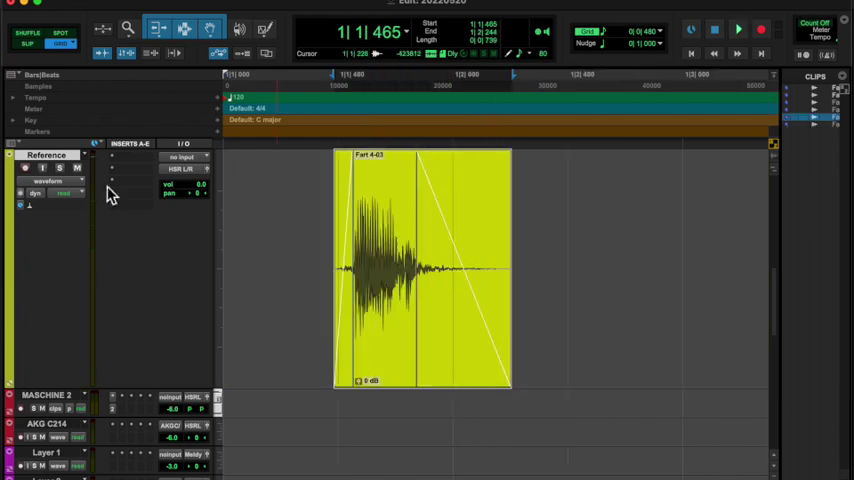
key(space)
Trim Fart 4-03's start, curve its fade-out, and insert EQ3 1-Band on Reference.
mouse_move(338, 330)
mouse_down()
mouse_move(372, 339)
mouse_move(347, 223)
mouse_move(352, 162)
mouse_up()
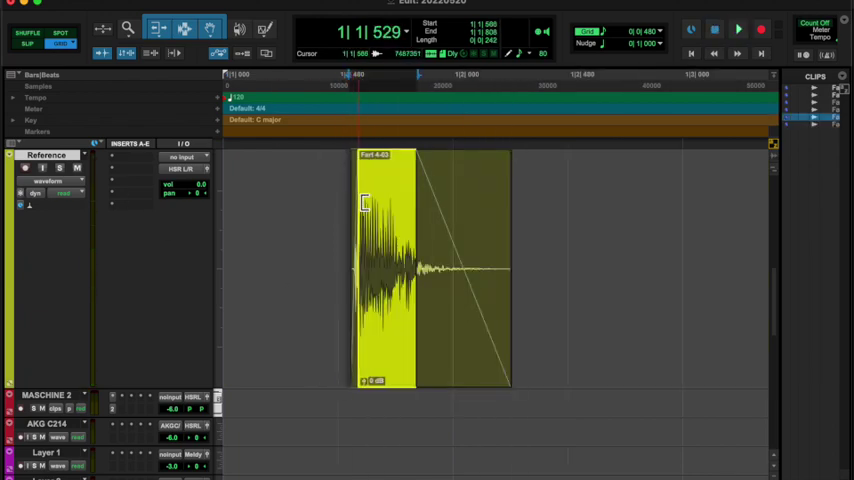
mouse_move(458, 272)
mouse_down()
mouse_move(418, 173)
mouse_move(390, 165)
mouse_up()
click(112, 157)
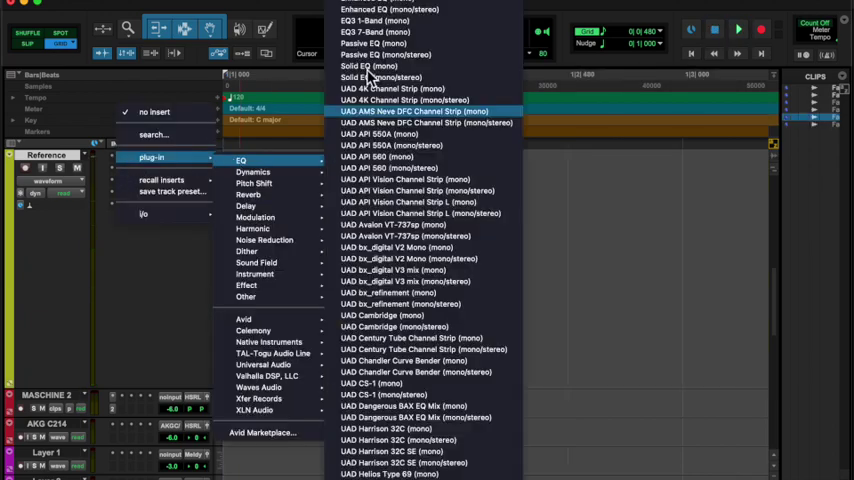
click(385, 27)
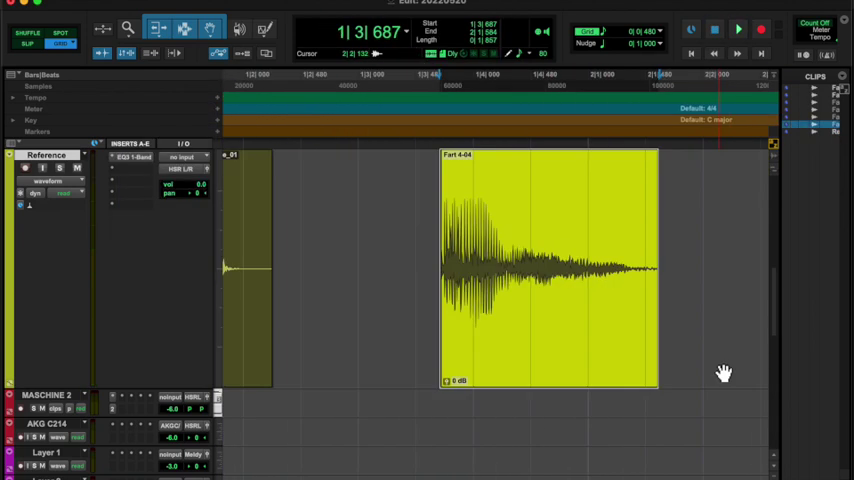
Trim Fart 4-04's end to 2|1|384 and add a fade-out.
click(603, 197)
drag(605, 197, 474, 250)
key(f)
click(440, 324)
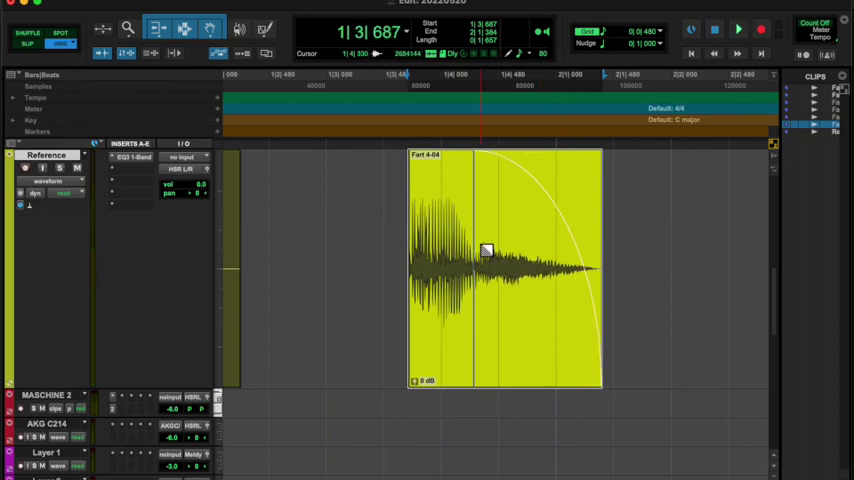
Duplicate the Reference track as Reference.dup1 and shorten the duplicate clip's end.
key(alt+shift+d)
key(Return)
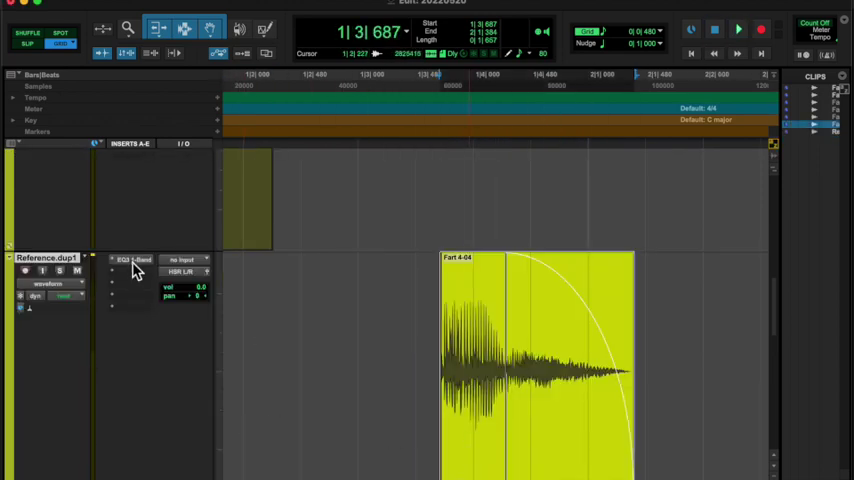
drag(633, 300, 568, 300)
drag(406, 300, 587, 300)
key(space)
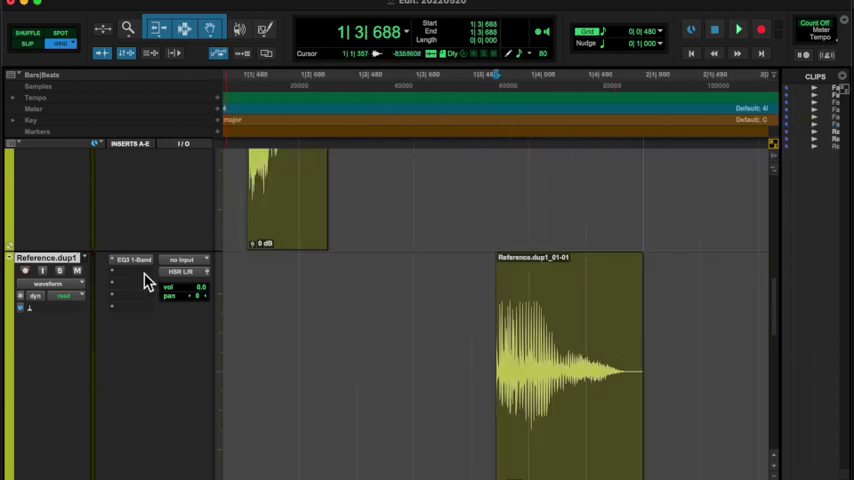
Save the session as a recovered copy, then undo the last clip trim.
click(140, 272)
key(Escape)
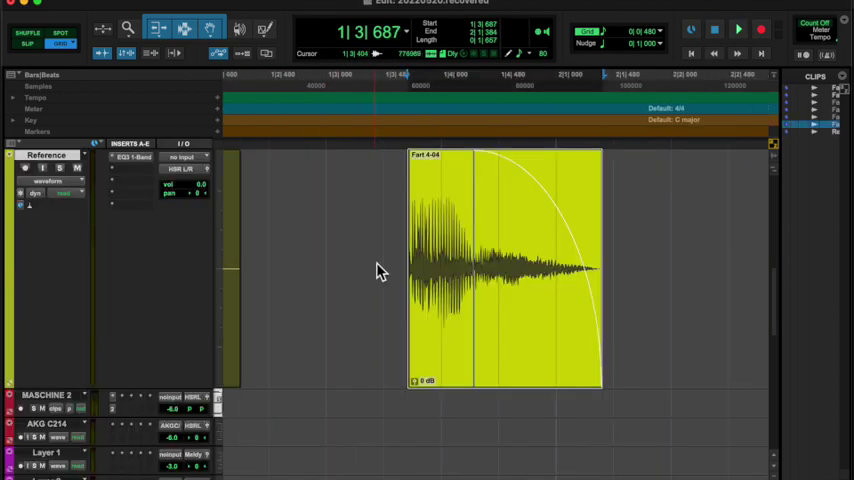
key(super+shift+s)
key(Return)
scroll(427, 244, down, 3)
scroll(420, 300, down, 3)
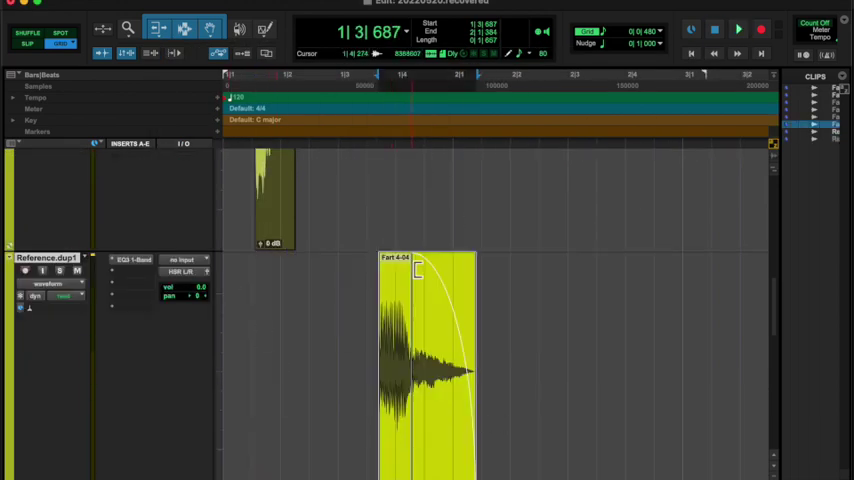
key(super+z)
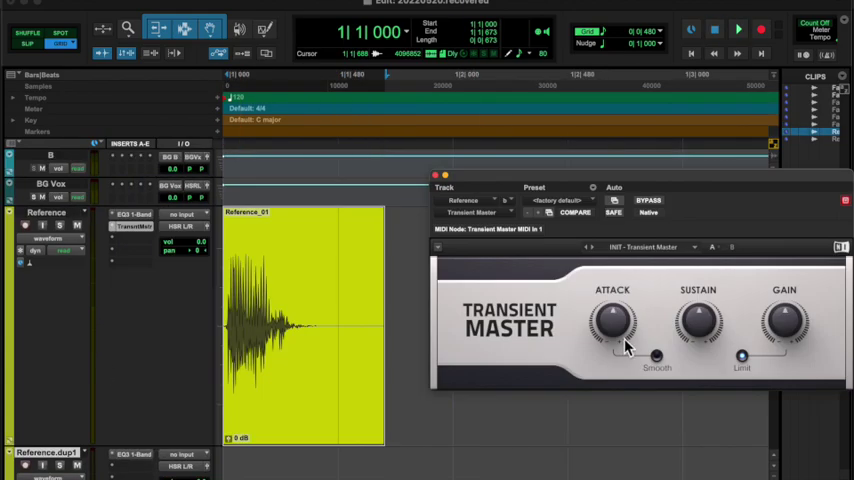
Insert the Replika delay and Teletronix LA-2A compressor on the Reference track.
click(135, 237)
click(391, 202)
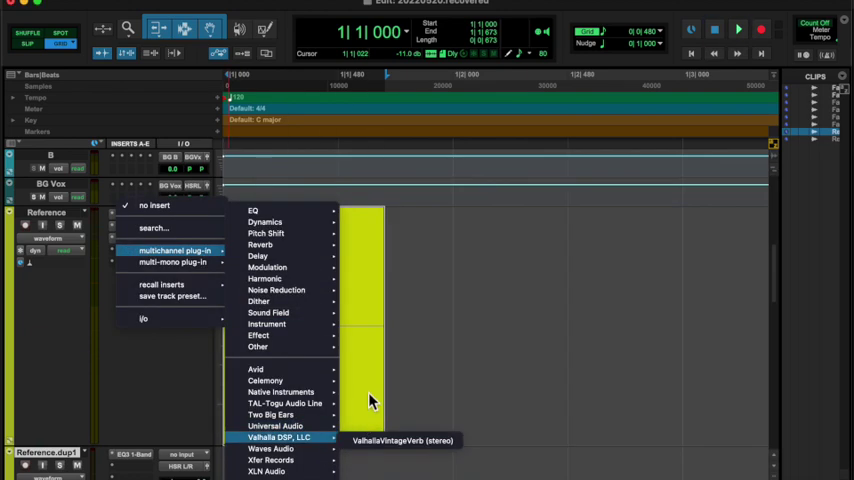
text(teletro)
key(Down)
key(Down)
key(Down)
key(Return)
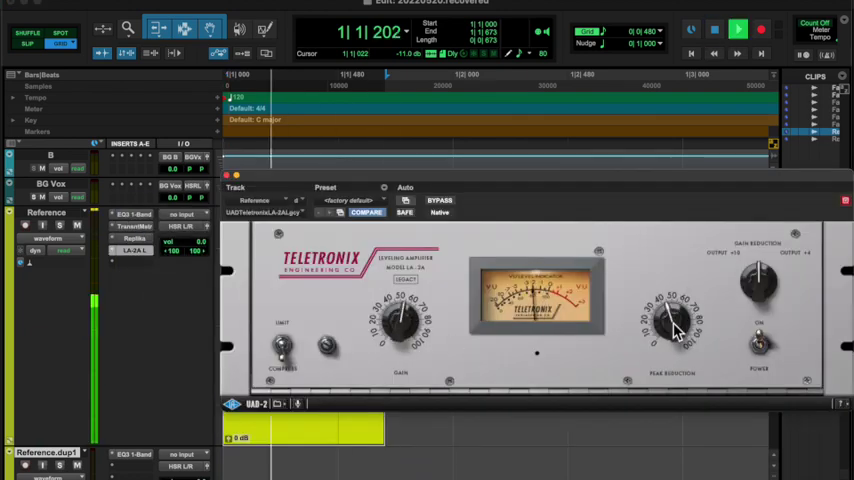
click(226, 175)
Bounce the mix to a WAV file named 'Part 3 - FX'.
key(alt+super+b)
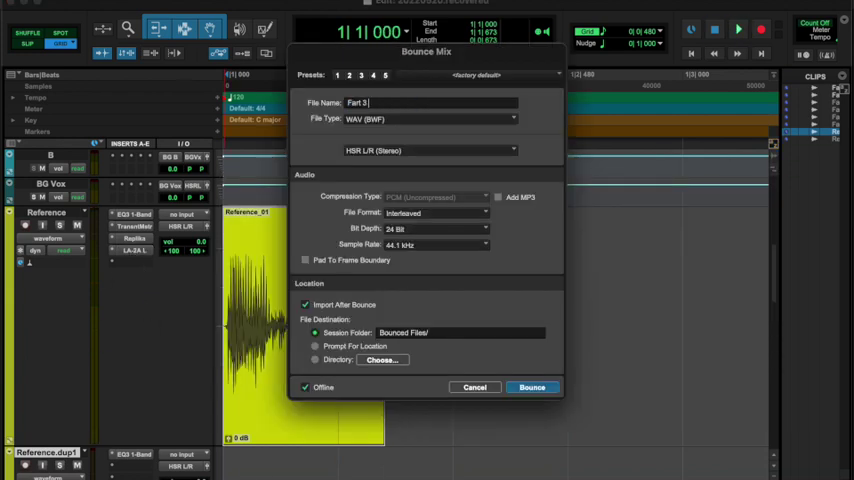
text(Part 3 - FX)
click(430, 150)
click(467, 154)
key(Return)
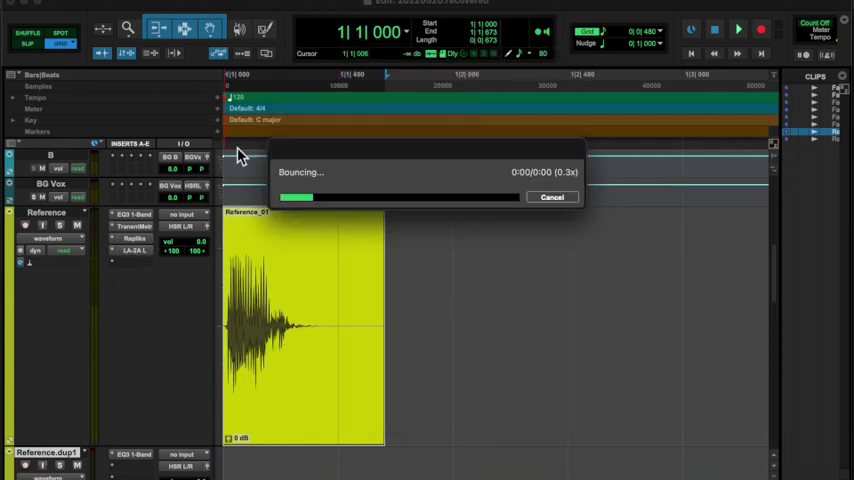